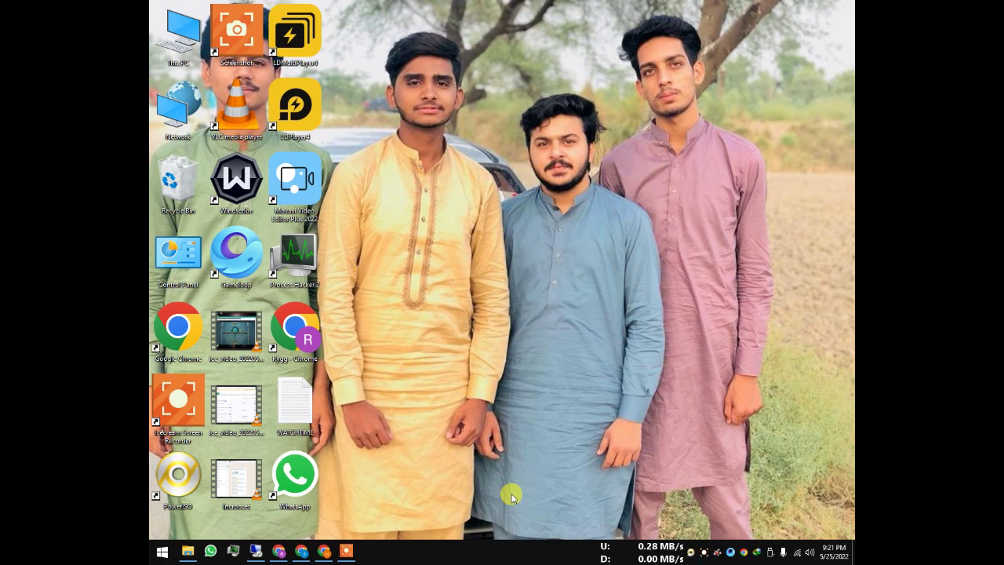
left_click(163, 551)
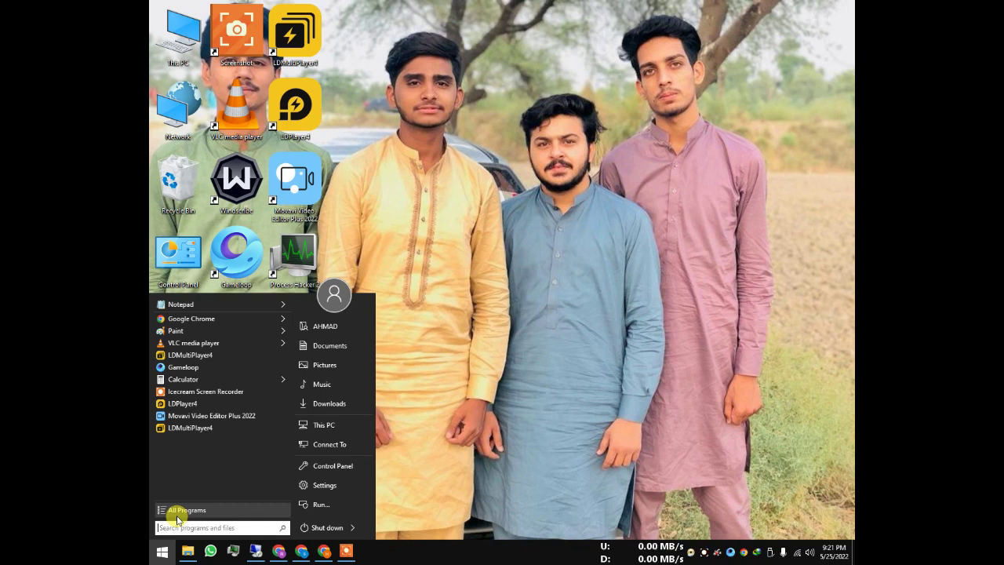
left_click(502, 408)
key("super")
key("super")
double_click(182, 24)
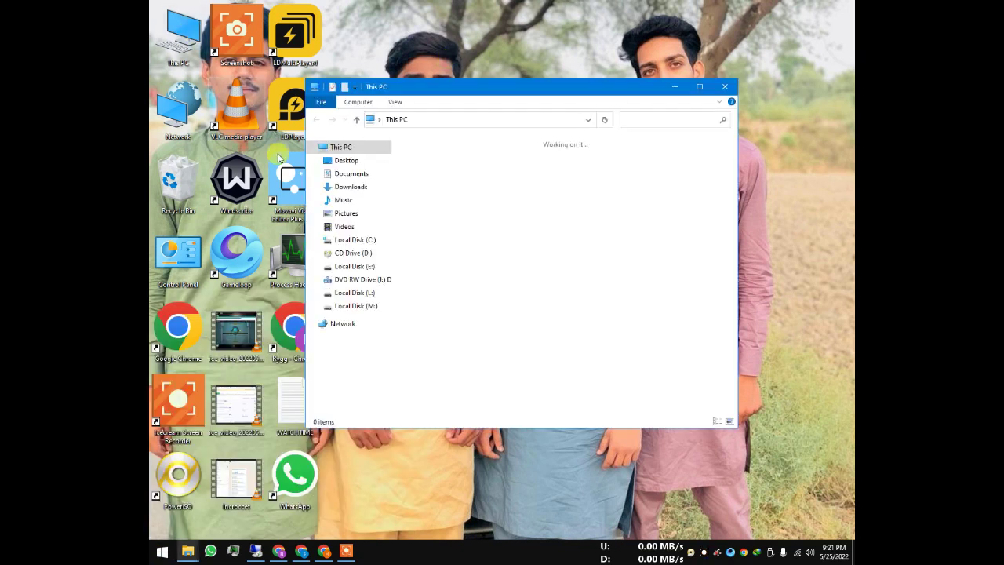
left_click(673, 87)
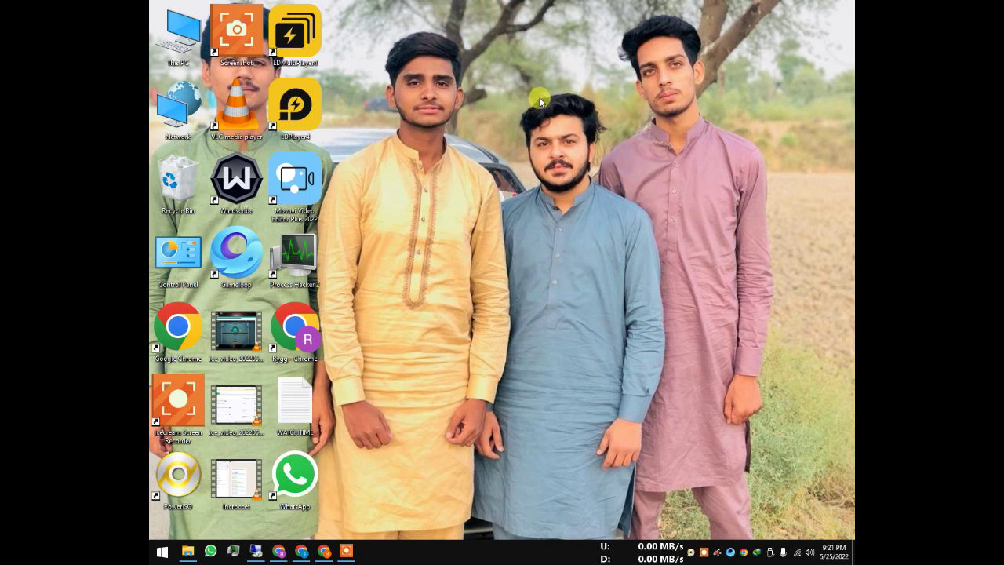
Step: Search the programs for Run and open the Run dialog
left_click(157, 554)
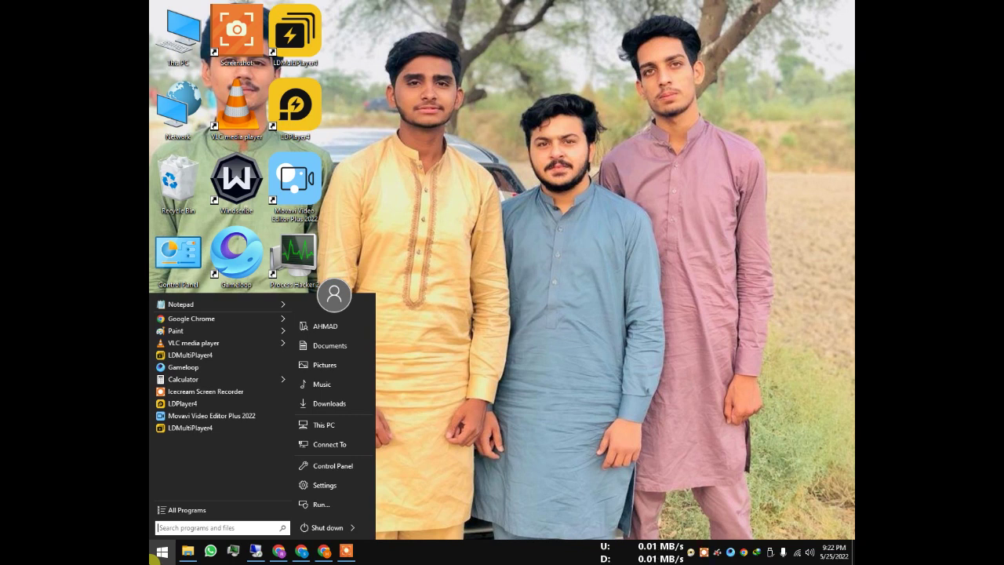
type("Run")
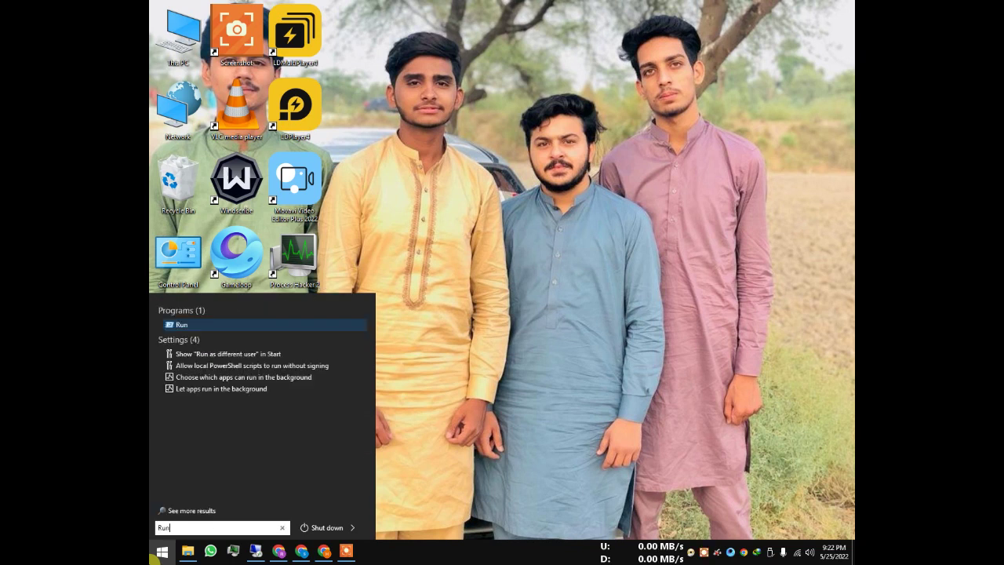
key("Return")
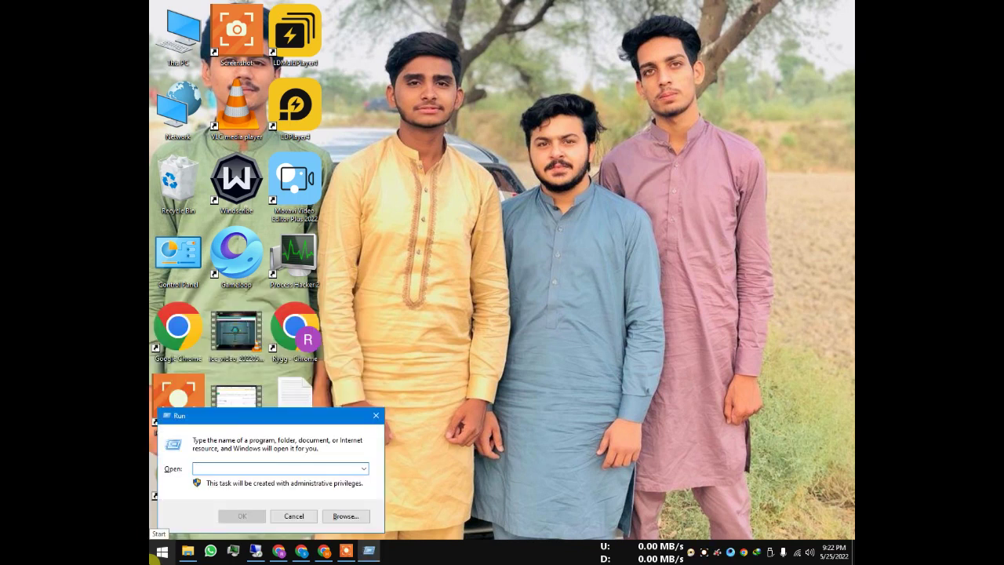
Step: Open a blank Notepad document and write "1.Temp" as its first line
left_click(155, 558)
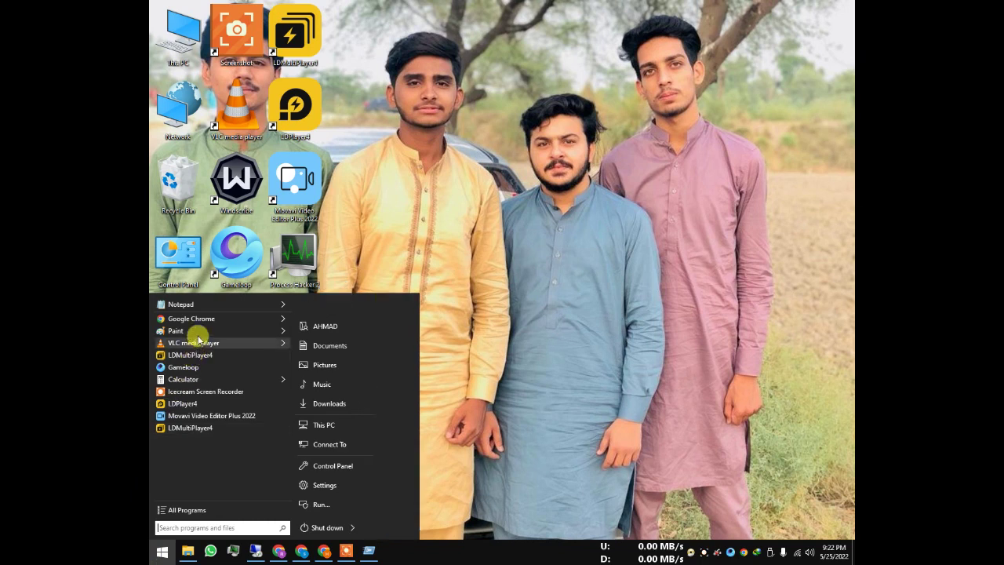
mouse_move(199, 314)
left_click(228, 305)
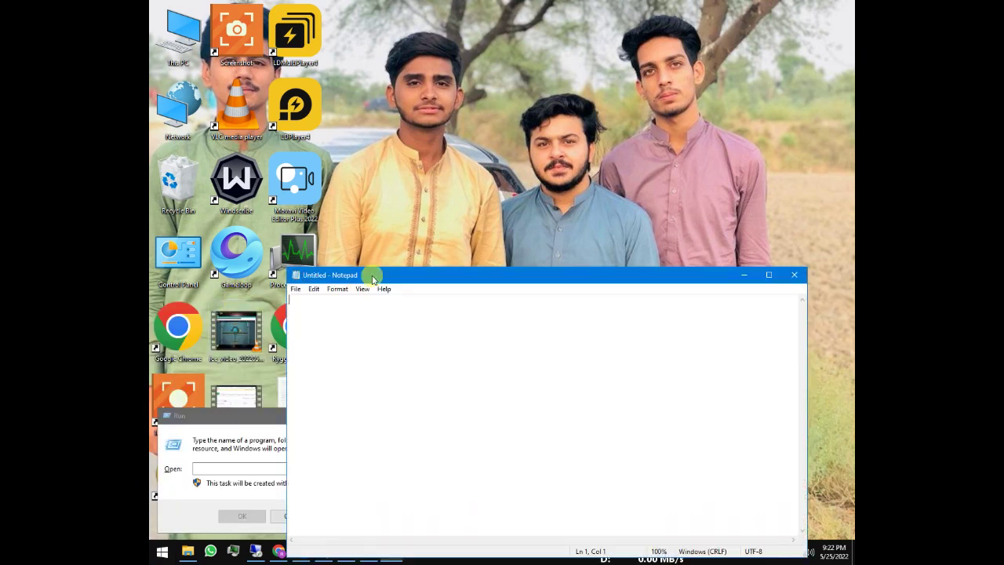
type("1.")
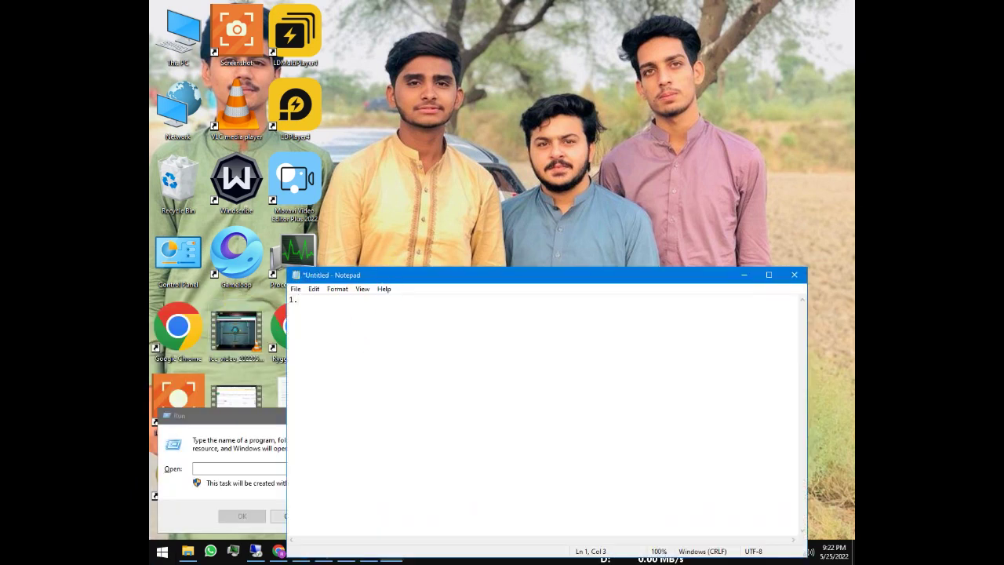
type("Temp")
Step: Copy the word "Temp" from the note into the Run dialog and run it to open the Windows Temp folder
left_click_drag(317, 300, 296, 299)
key("ctrl+c")
left_click(234, 466)
key("ctrl+v")
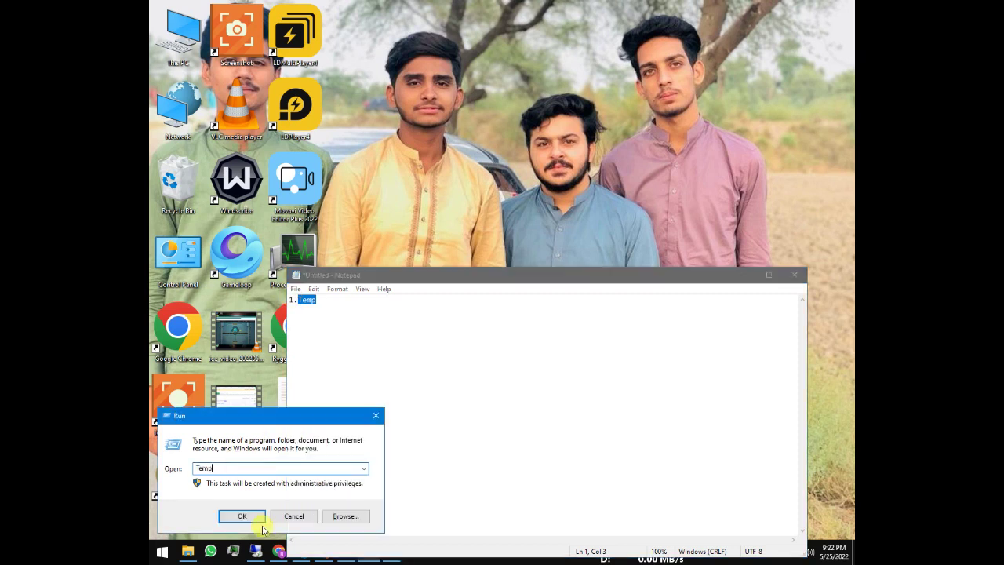
left_click(242, 516)
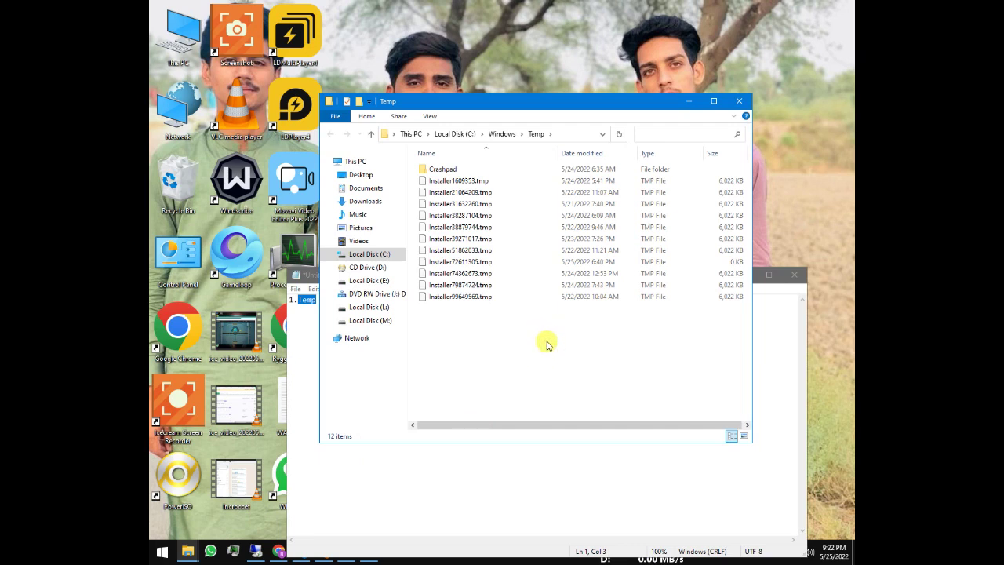
Step: Delete all the items in the Windows Temp folder
left_click_drag(532, 332, 448, 137)
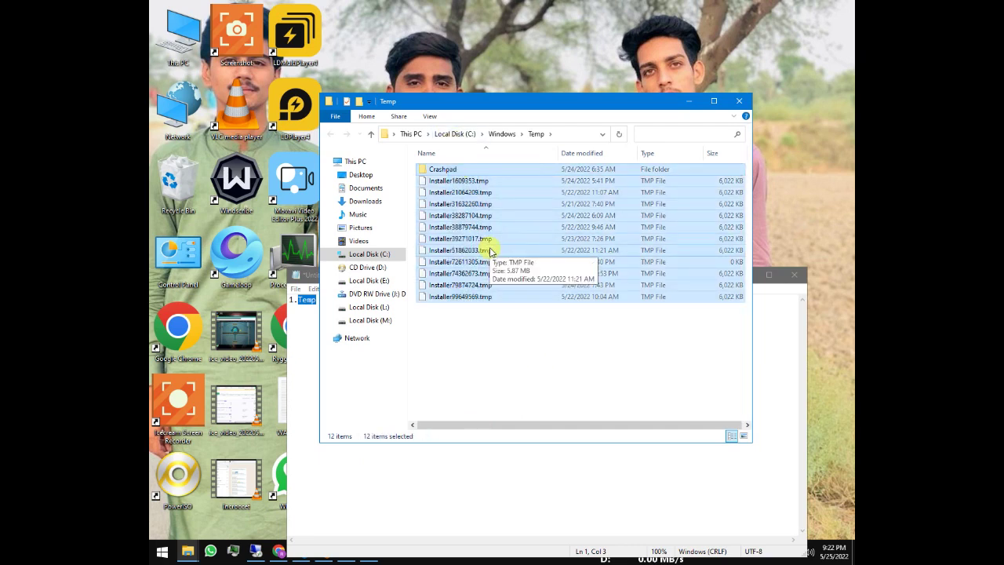
key("Delete")
left_click(552, 285)
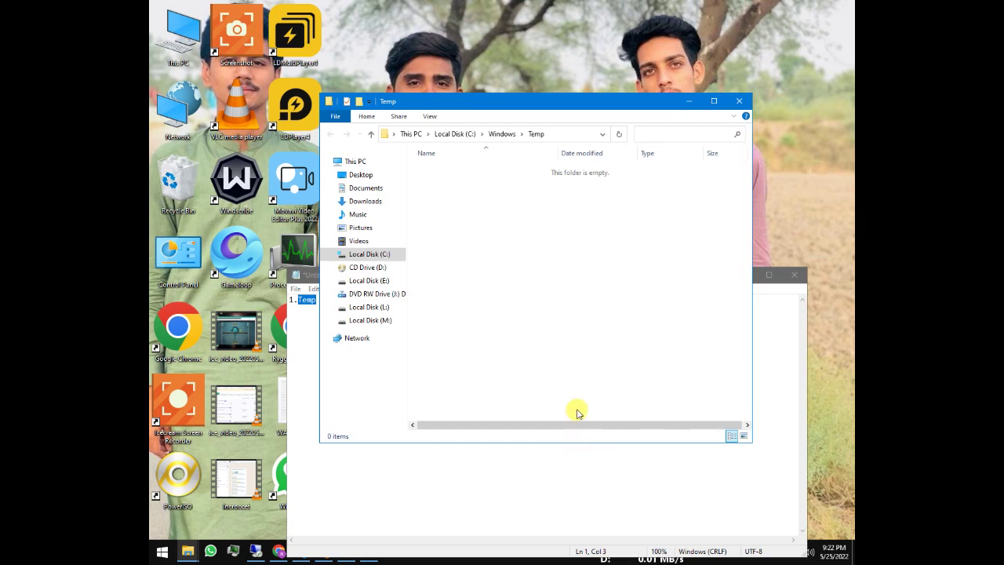
Step: Start a second line "2." in the Notepad list and close the Windows Temp folder window
left_click(464, 458)
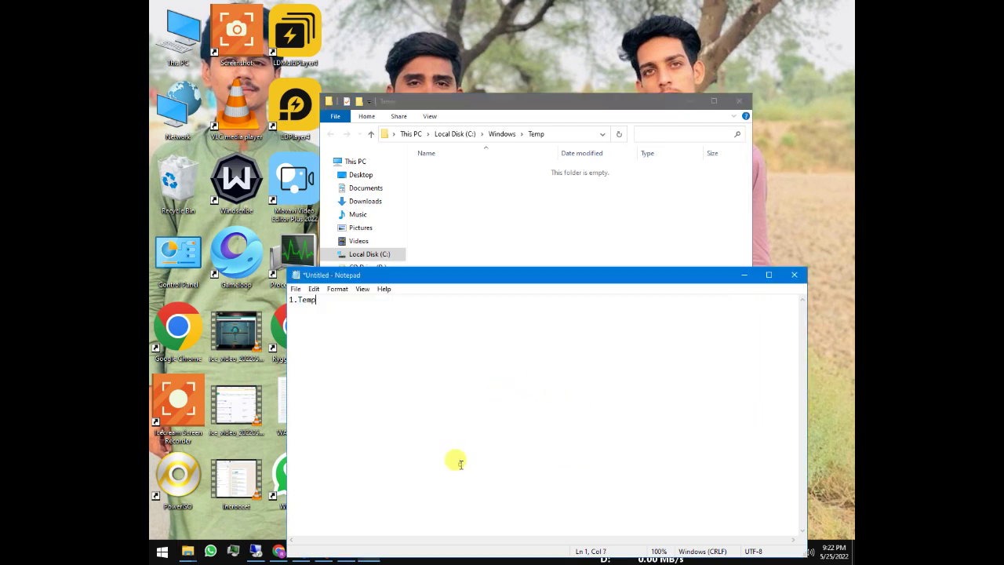
type(".")
left_click(558, 254)
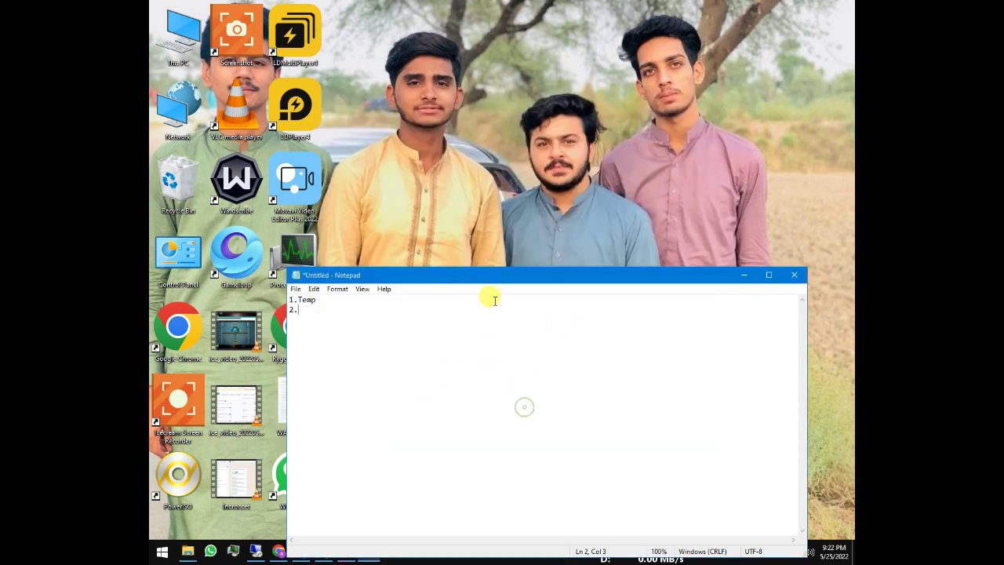
left_click_drag(495, 274, 512, 147)
left_click(163, 551)
type("run")
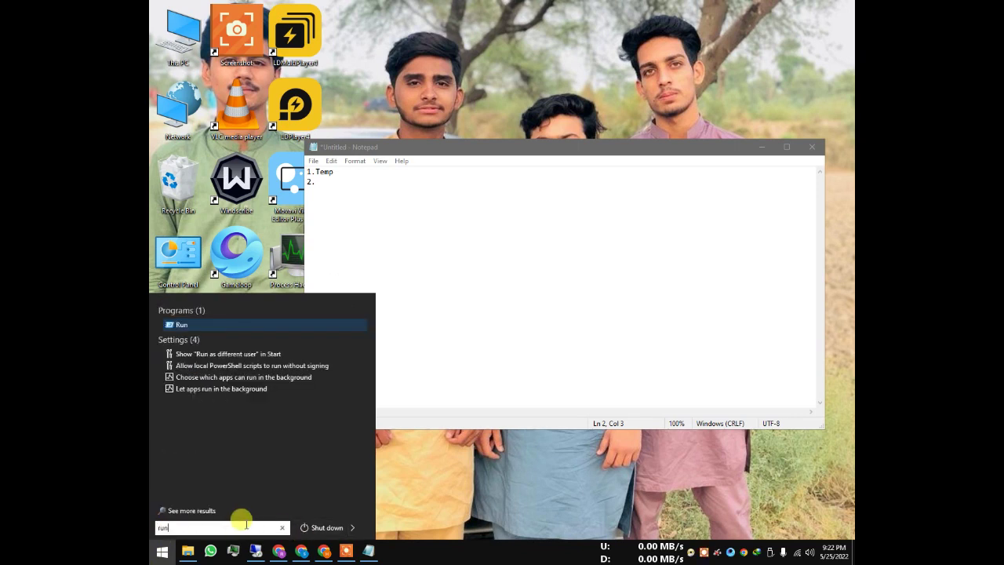
key("Return")
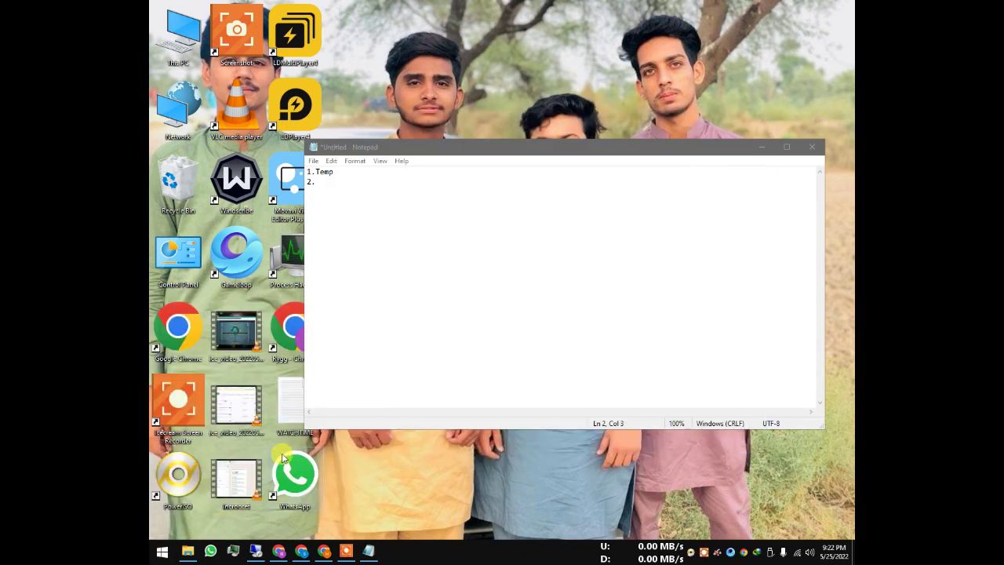
Step: Complete the second line of the note with "%temp%" and copy that command
left_click(328, 188)
type("%")
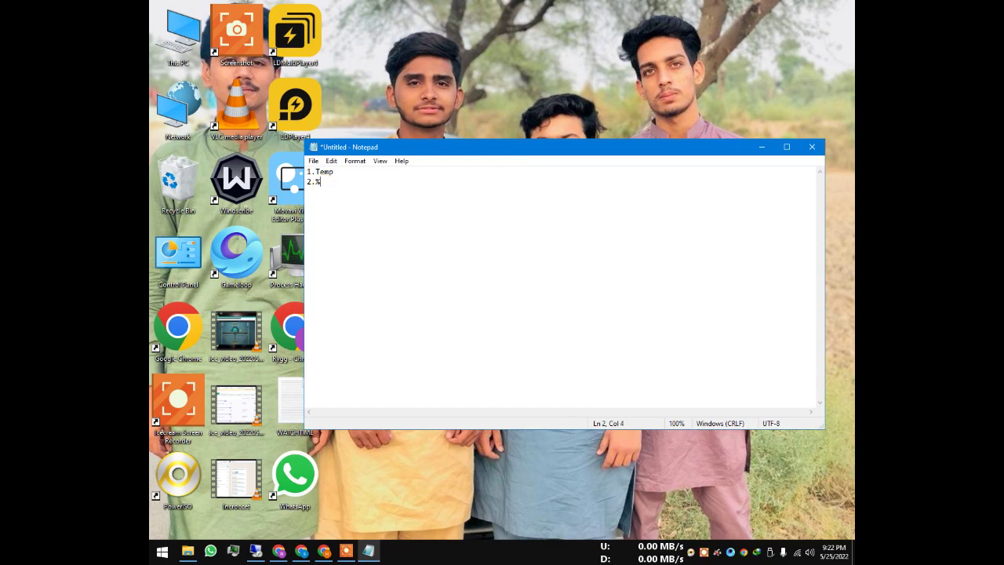
type("temp%")
left_click_drag(343, 182, 317, 183)
key("ctrl+c")
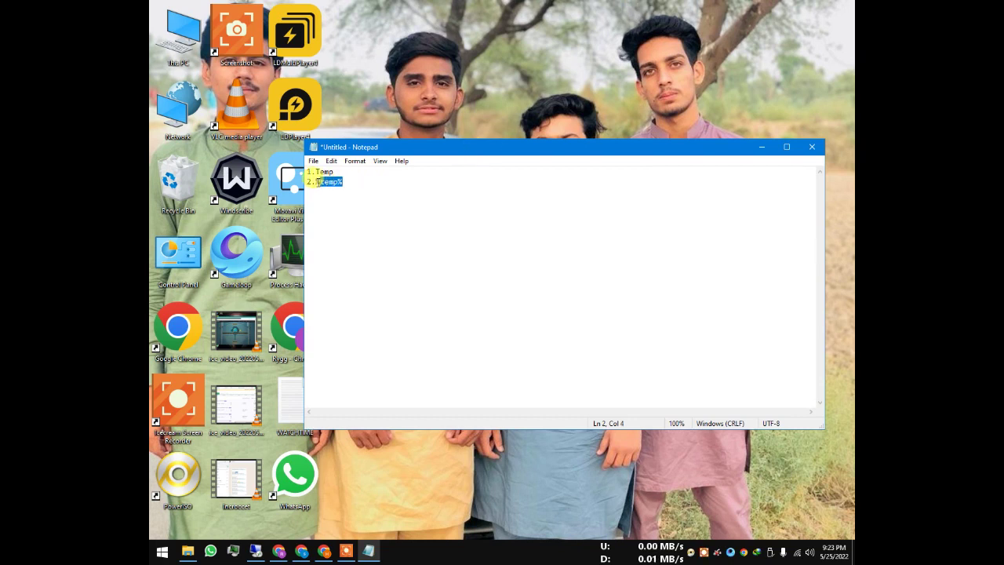
Step: Open the Run dialog and run the copied %temp% command to open the user's local Temp folder
left_click(162, 551)
type("ru")
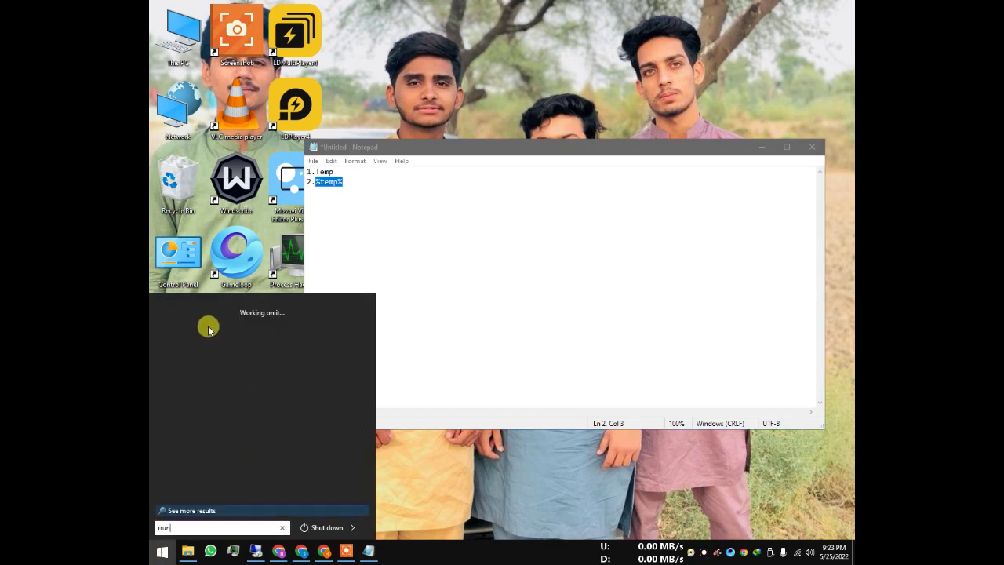
type("n")
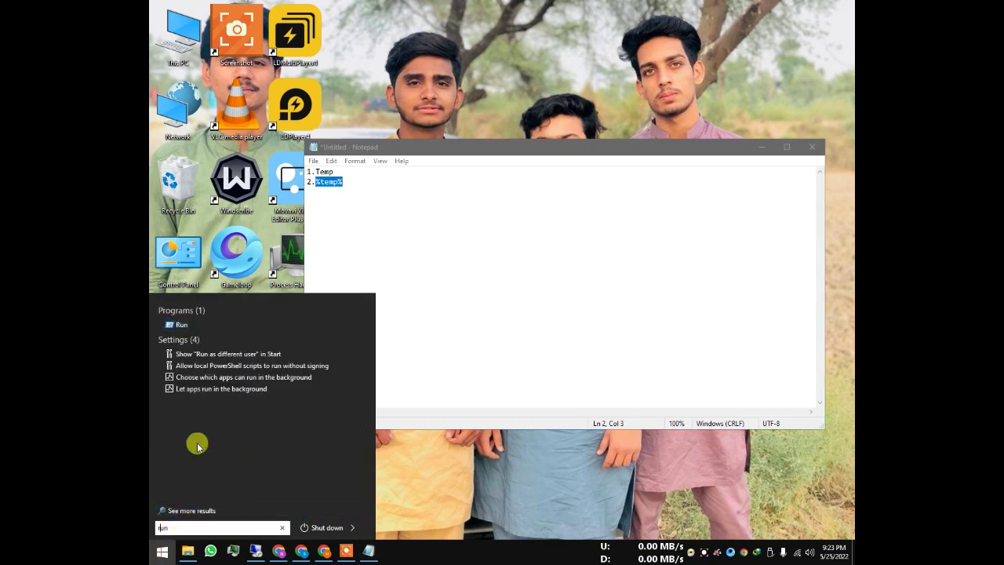
left_click(200, 328)
key("ctrl+v")
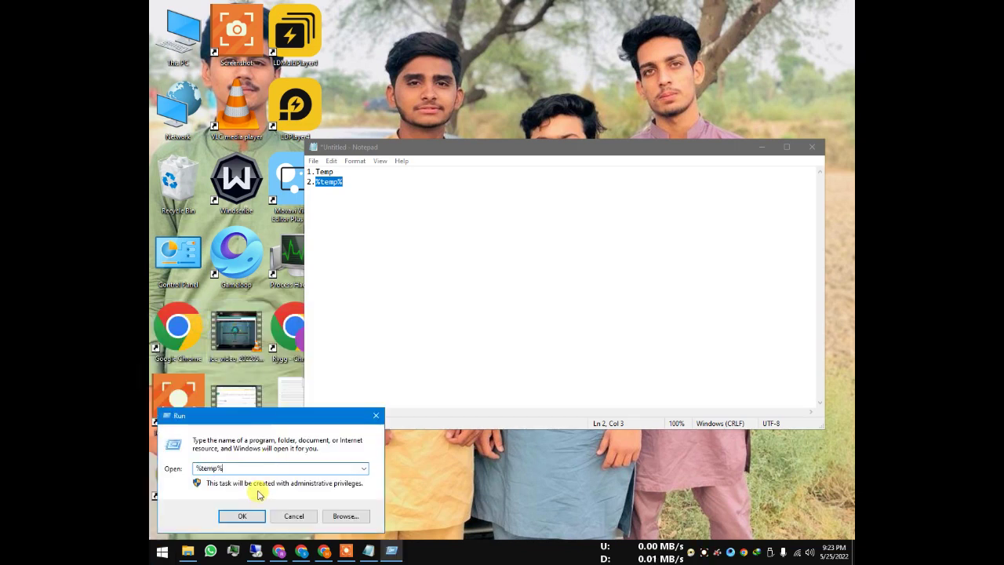
left_click(246, 517)
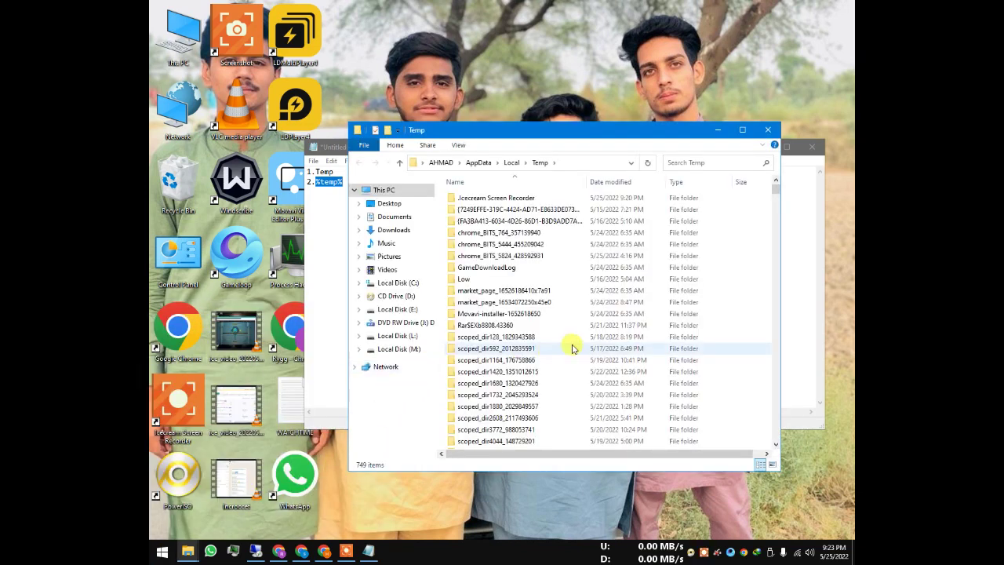
Step: Delete all the items in the maximized local Temp folder, skipping files that are in use, and close the folder
left_click(740, 129)
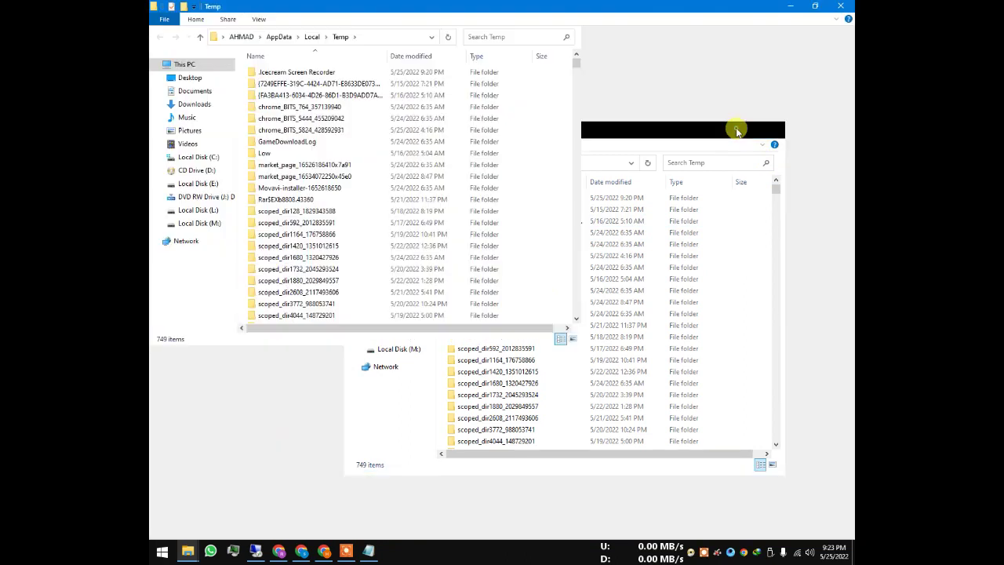
key("ctrl+a")
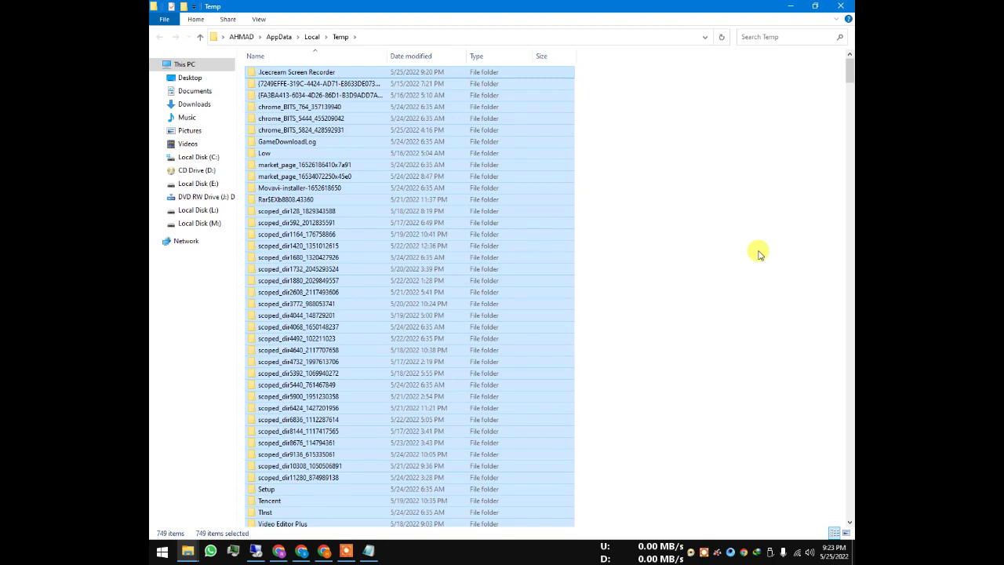
key("Delete")
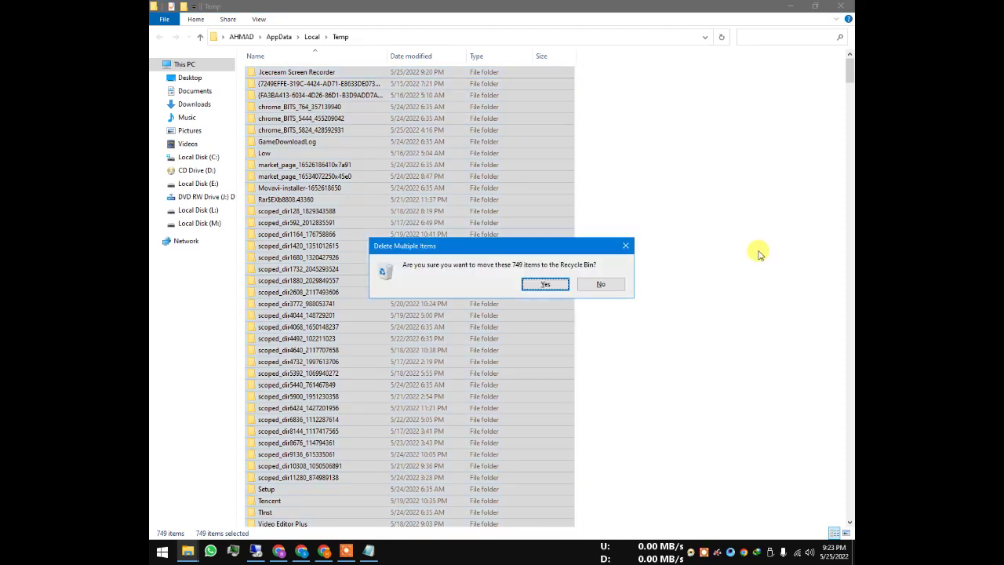
key("Escape")
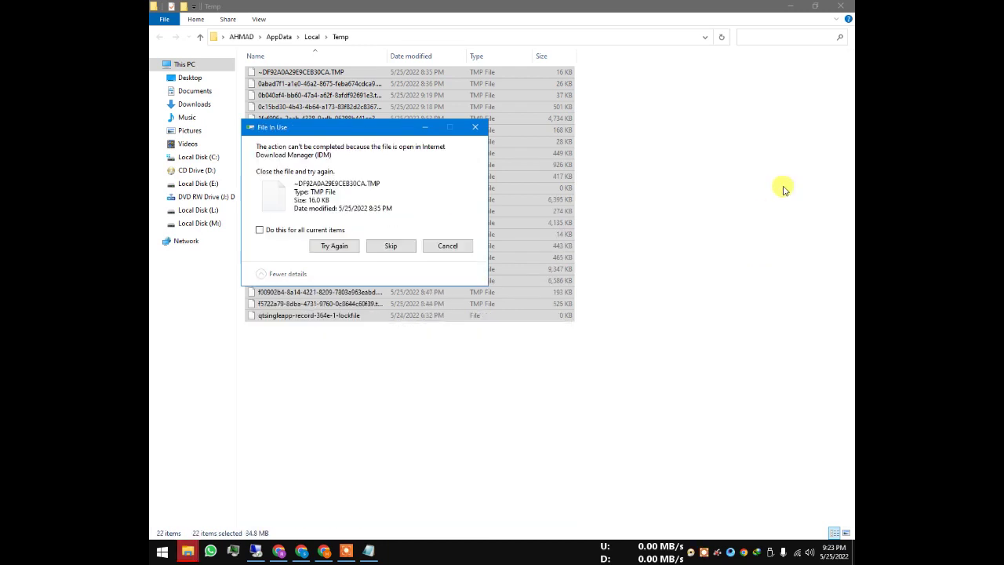
left_click(399, 247)
left_click(397, 245)
left_click(388, 239)
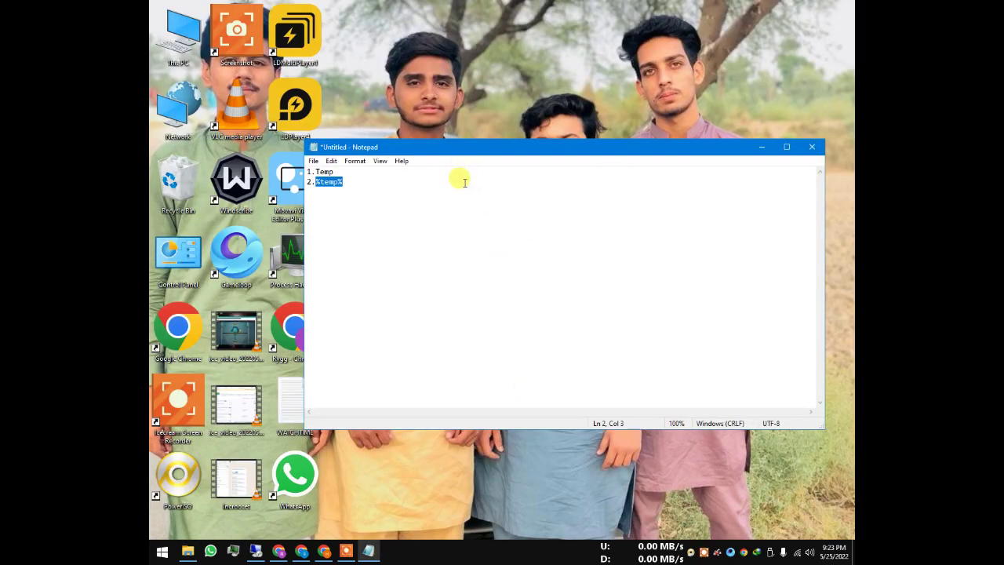
Step: Add "3.Prefetch" as the third line of the note and copy the word "Prefetch"
left_click(446, 214)
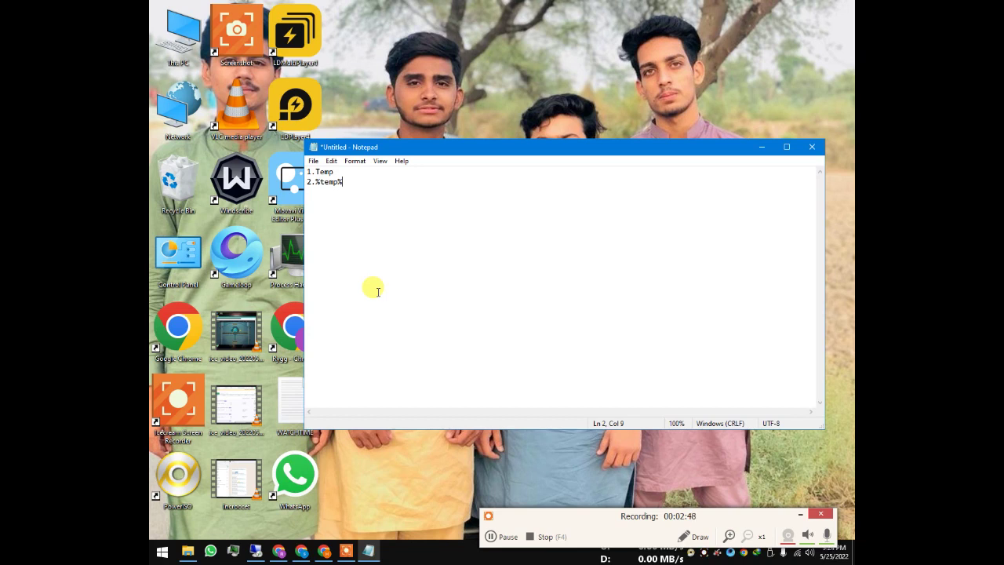
key("Return")
type("3.Prefetch")
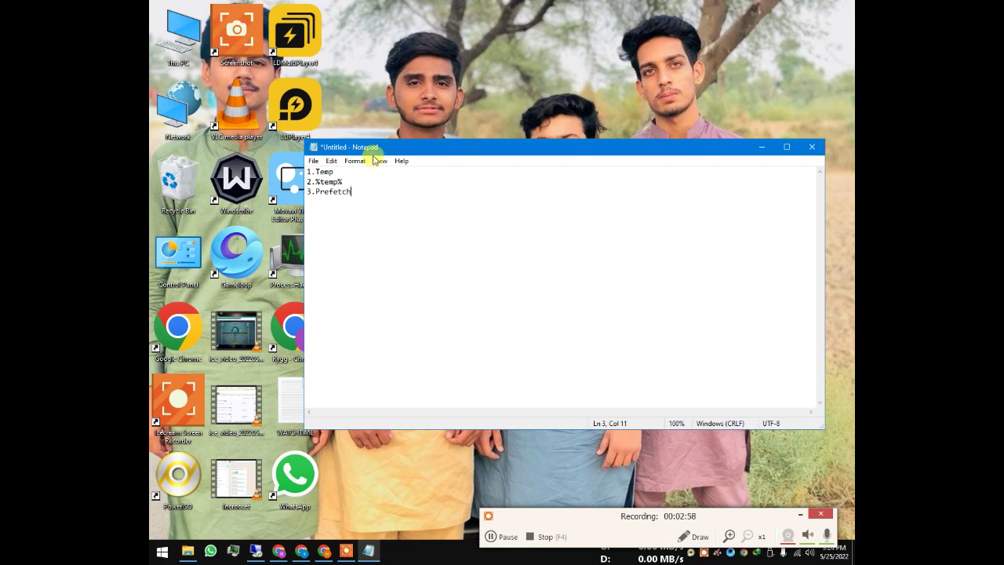
left_click_drag(352, 192, 317, 195)
key("ctrl+c")
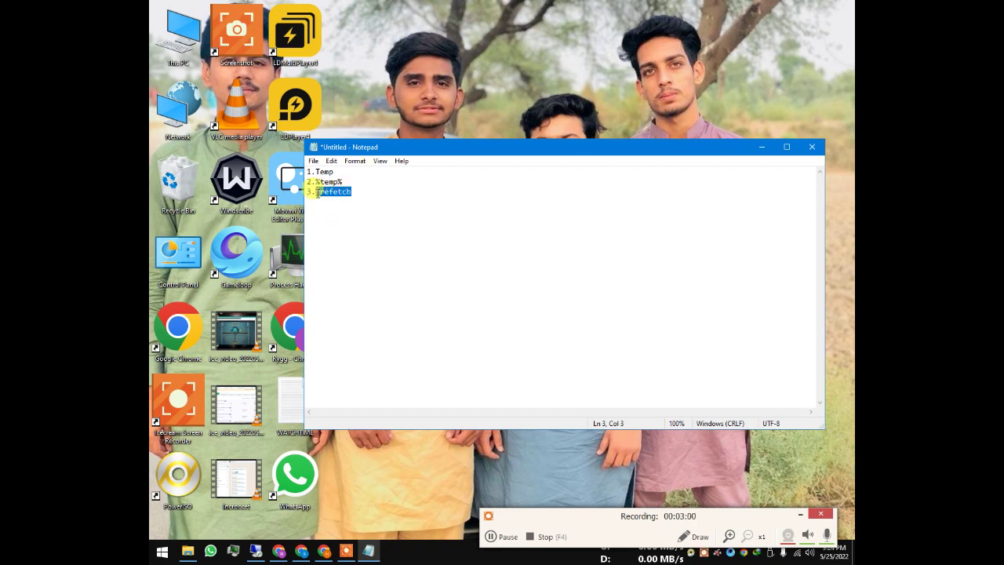
Step: Open the Run dialog and run the copied Prefetch command to open the Windows Prefetch folder
left_click(163, 552)
type("run")
key("Return")
key("ctrl+v")
key("Return")
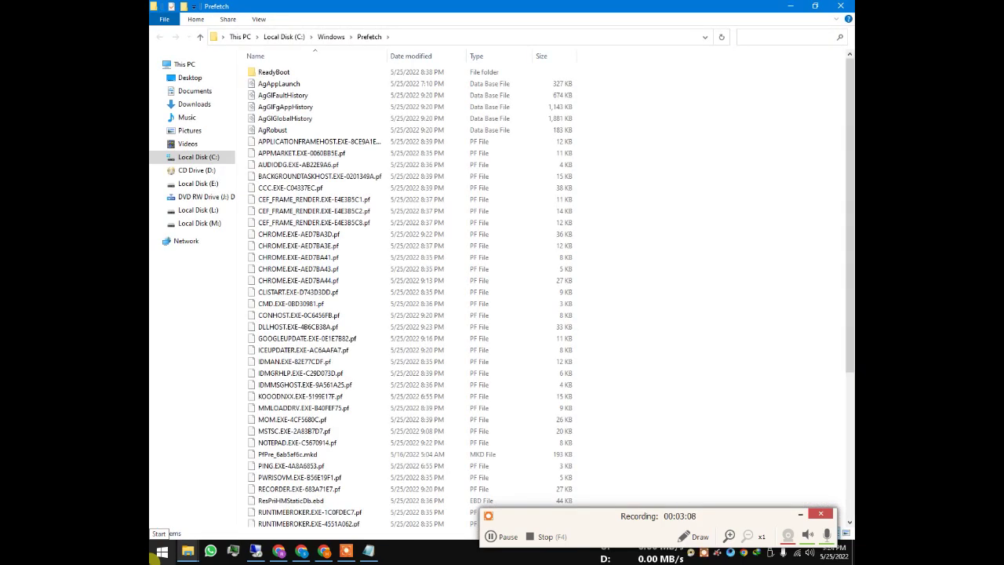
Step: Delete all the items in the Prefetch folder, skipping the file that is in use, and close the folder
key("ctrl+a")
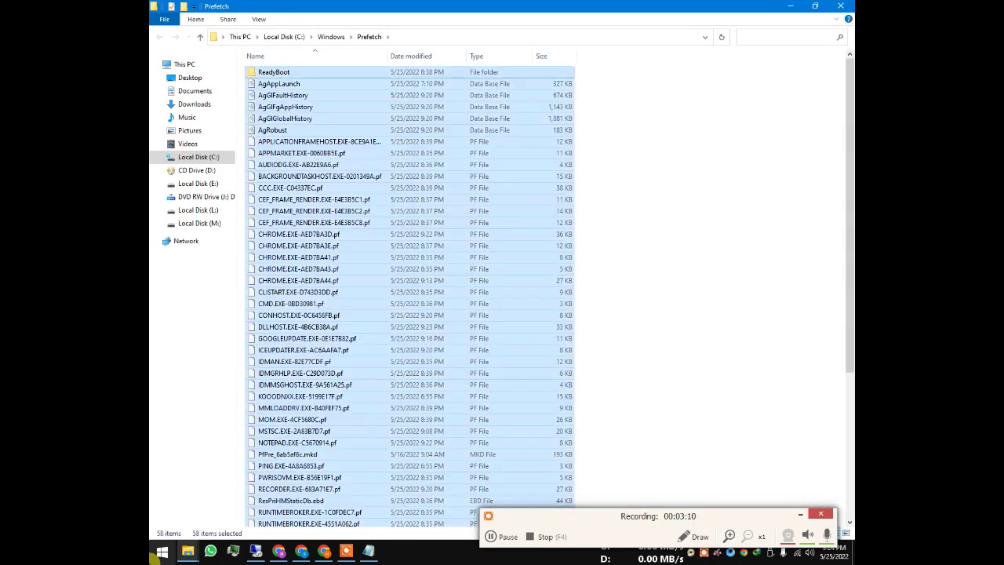
key("Delete")
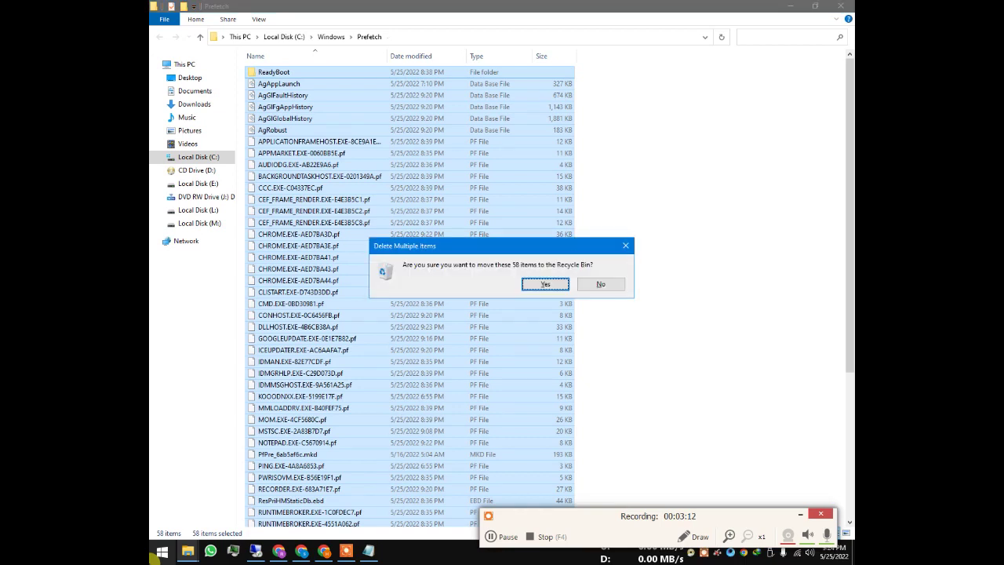
key("Return")
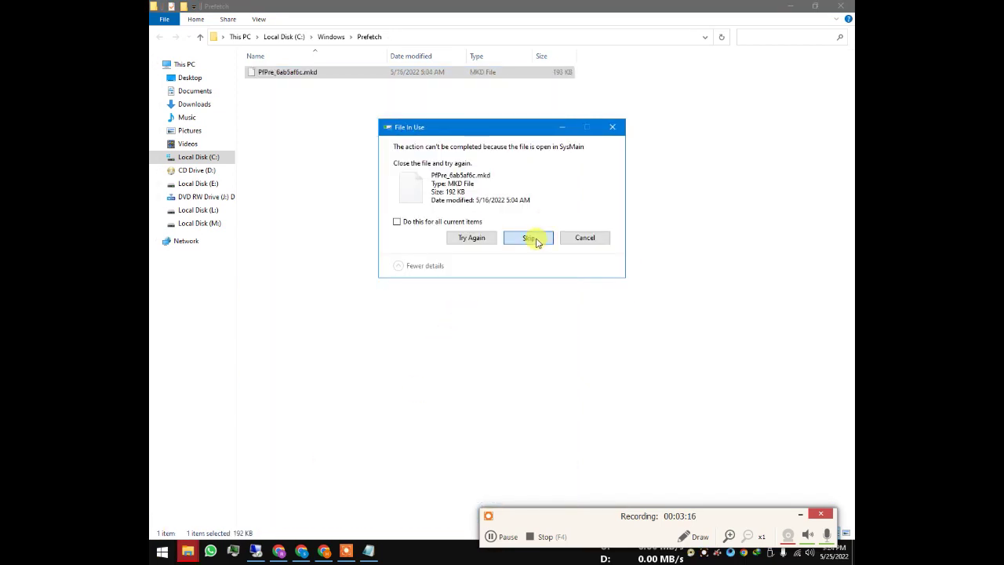
left_click(532, 238)
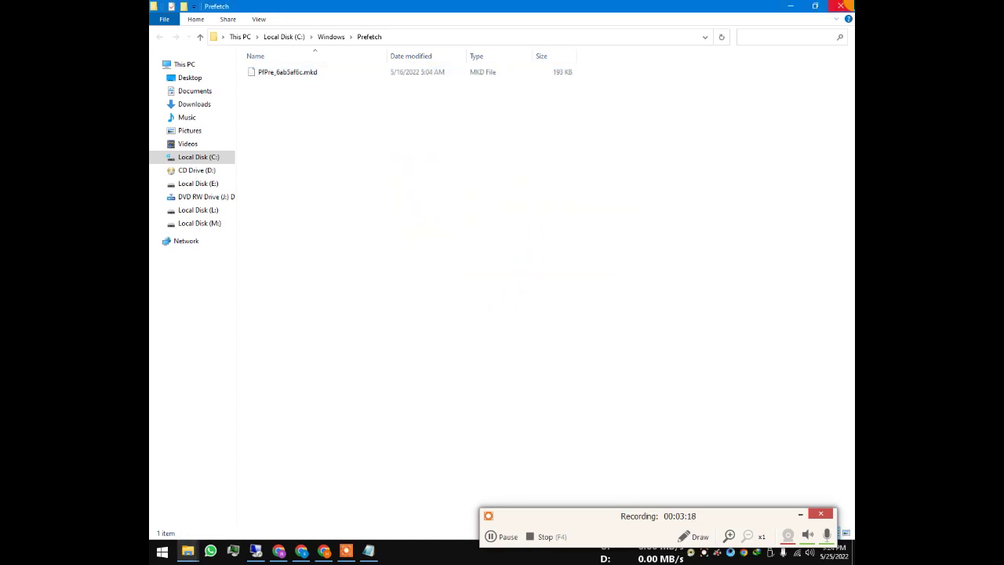
left_click(840, 6)
Step: Empty the Recycle Bin from the desktop and confirm the permanent deletion
left_click_drag(432, 149, 452, 90)
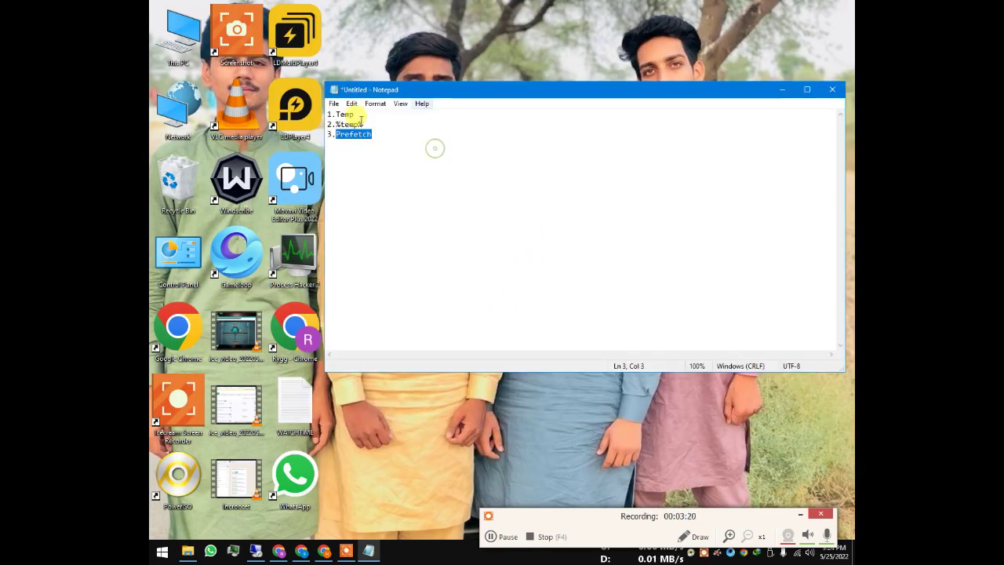
right_click(185, 171)
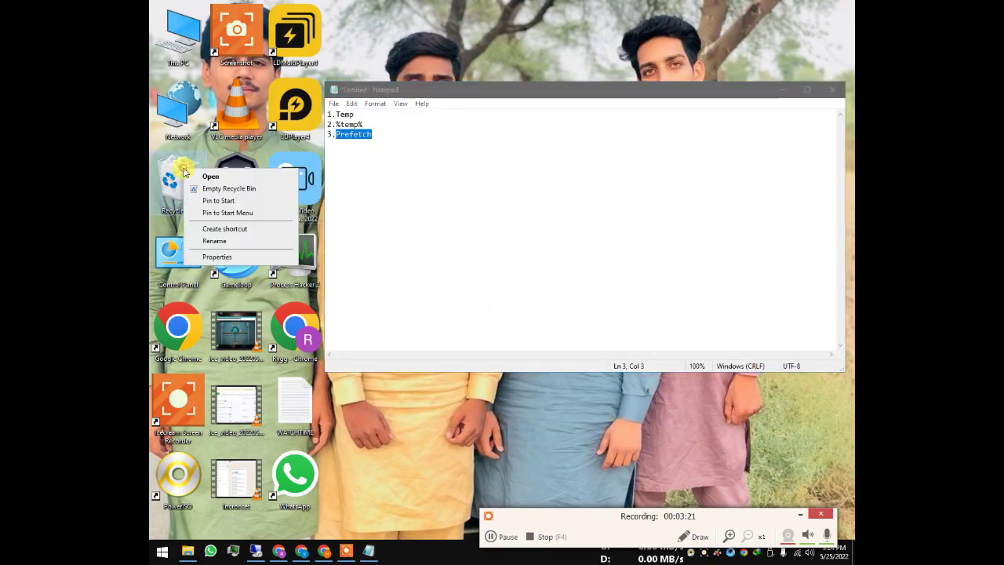
left_click(258, 190)
left_click(552, 281)
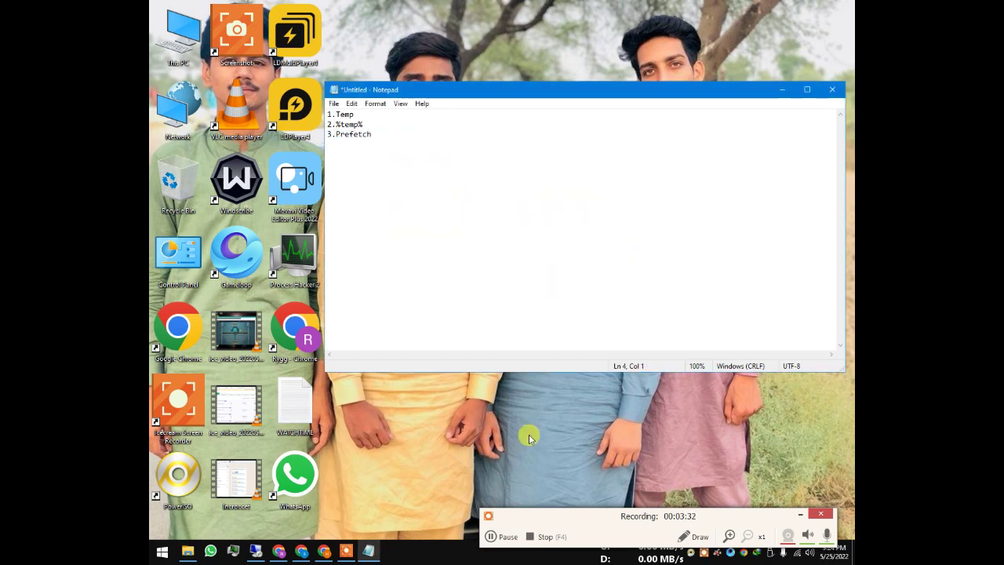
Step: Move the recorder toolbar clear of the taskbar, search Windows for "sleep" and open the setting for when the PC sleeps
left_click_drag(551, 523, 571, 516)
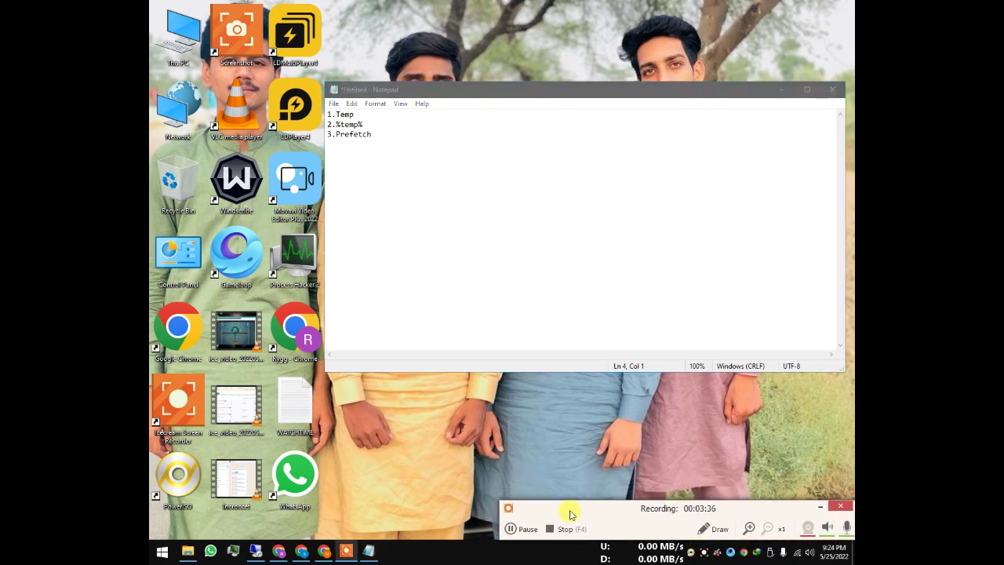
left_click_drag(575, 515, 566, 463)
left_click(160, 553)
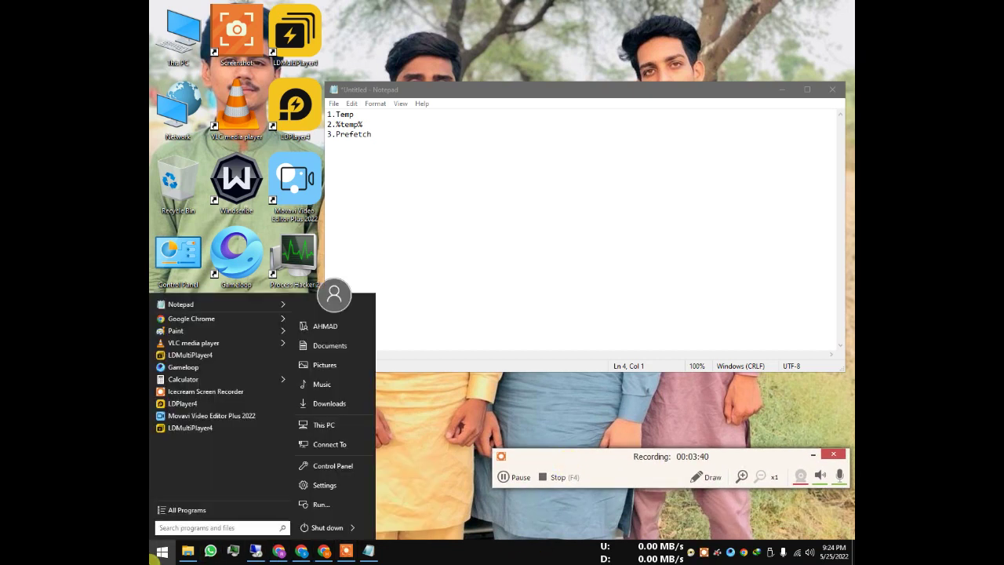
type("sleep")
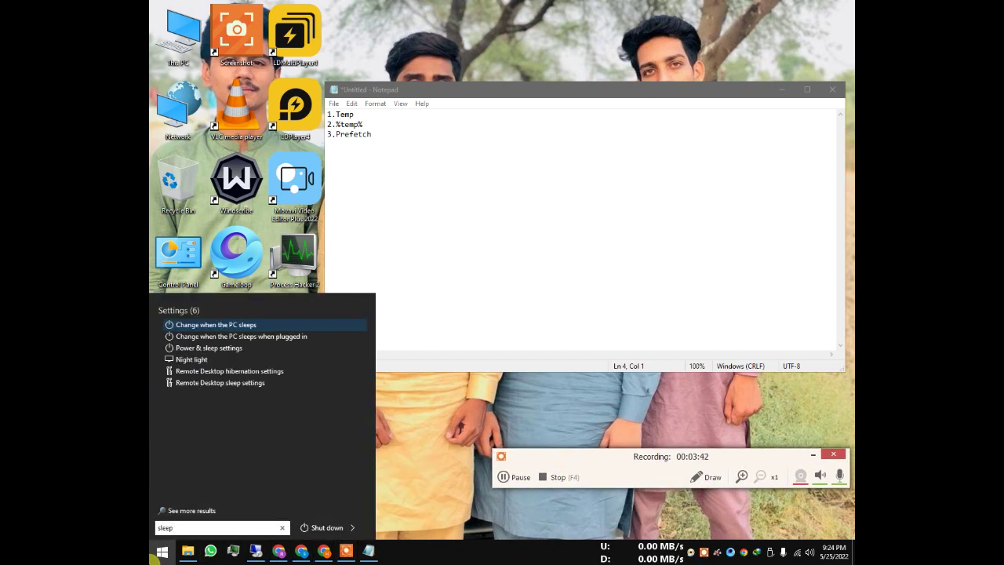
key("Return")
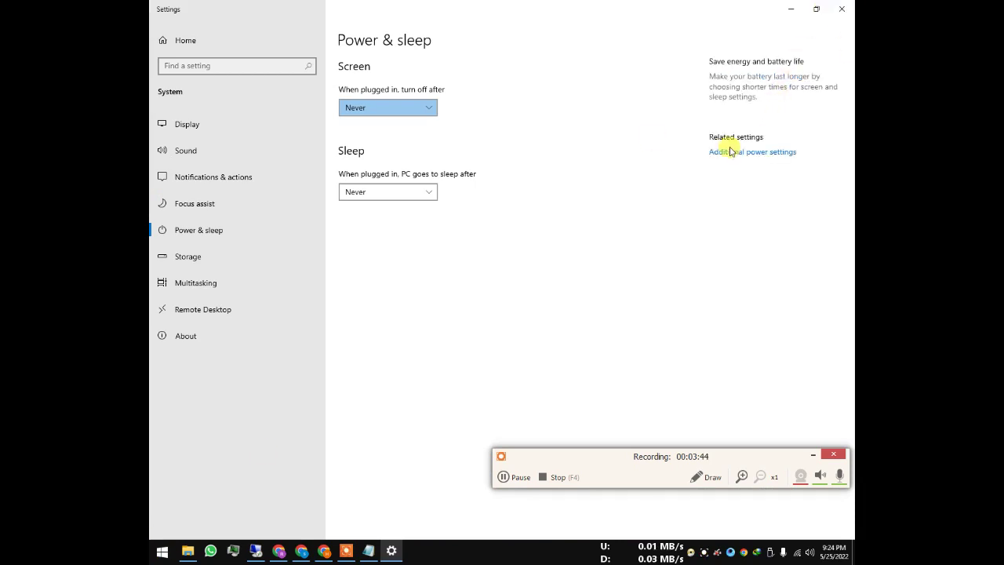
Step: Frame the Additional power settings link with a red rectangle using the recorder's drawing tools, and open that link
left_click(704, 477)
left_click(502, 512)
mouse_move(829, 132)
left_mouse_down()
mouse_move(671, 186)
mouse_move(688, 171)
left_mouse_up()
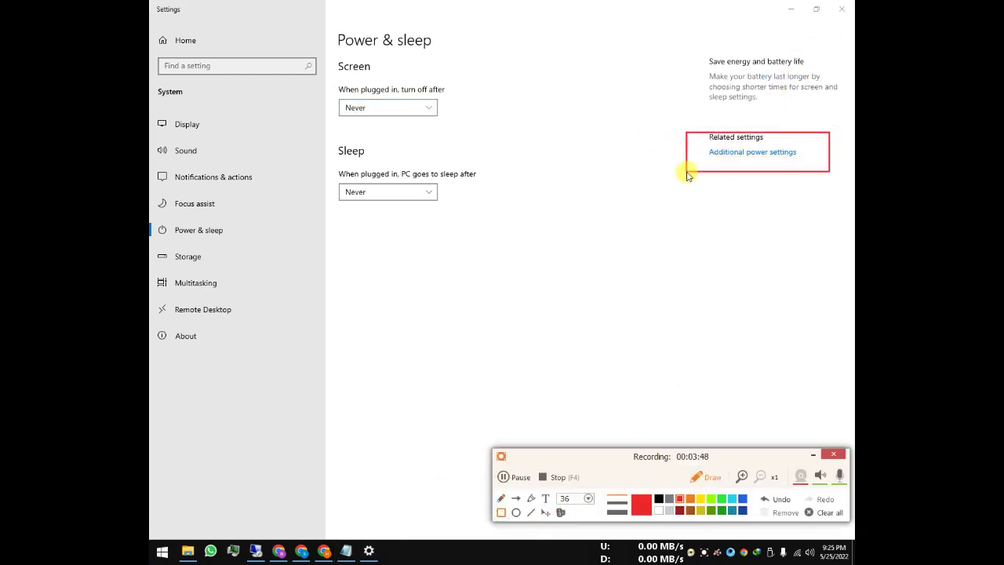
left_click(701, 478)
left_click(758, 156)
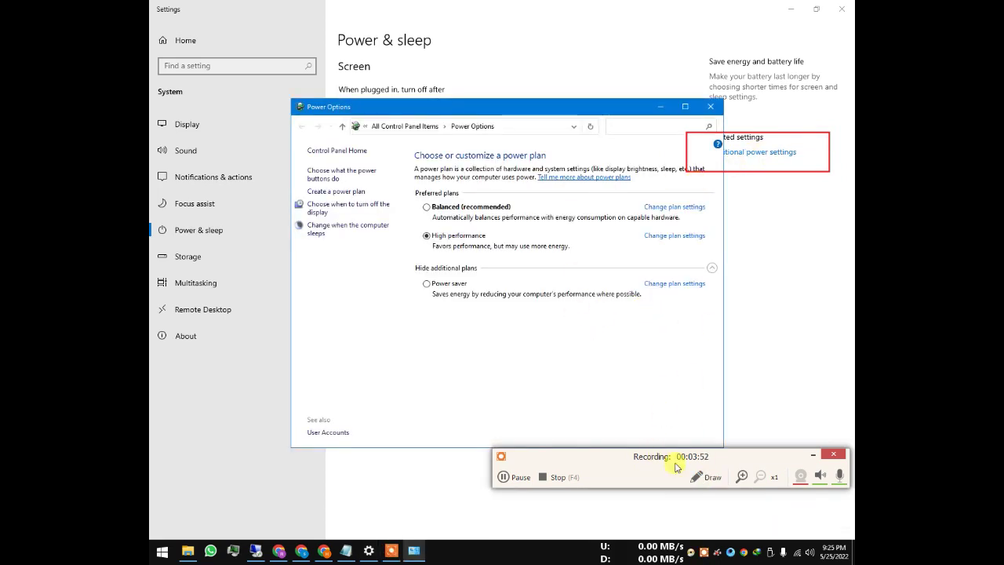
Step: Mark the High performance and Power saver plans with a red rectangle and a red arrow each
left_click(702, 479)
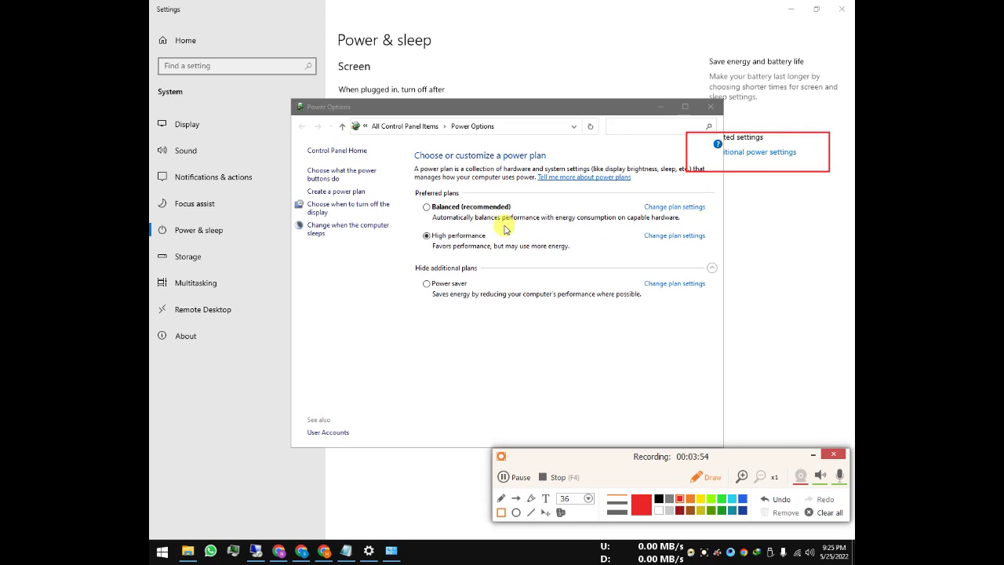
mouse_move(412, 221)
left_mouse_down()
mouse_move(511, 252)
mouse_move(715, 253)
left_mouse_up()
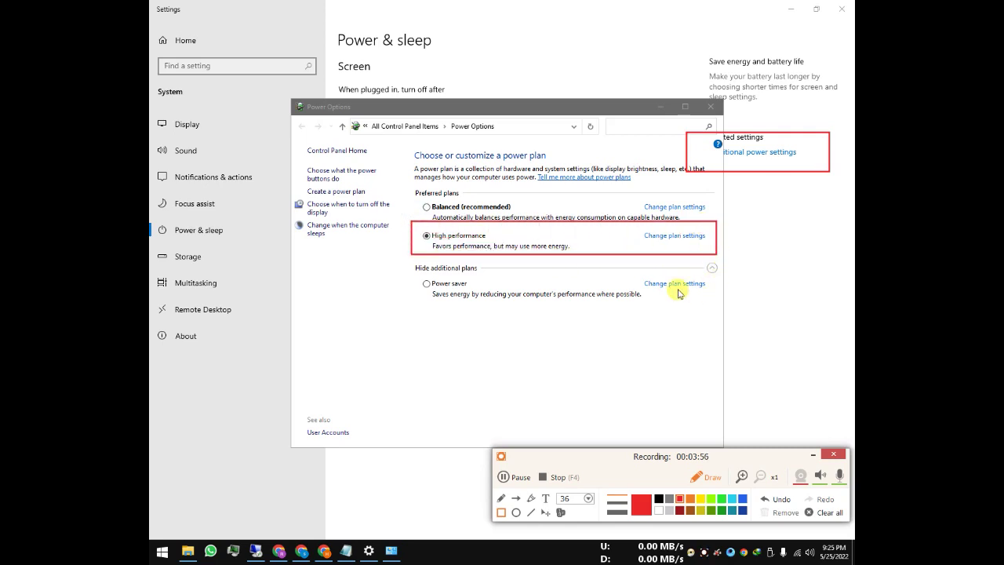
mouse_move(414, 263)
left_mouse_down()
mouse_move(608, 308)
mouse_move(720, 305)
left_mouse_up()
left_click(515, 499)
left_click_drag(481, 382, 439, 302)
left_click_drag(400, 184, 425, 234)
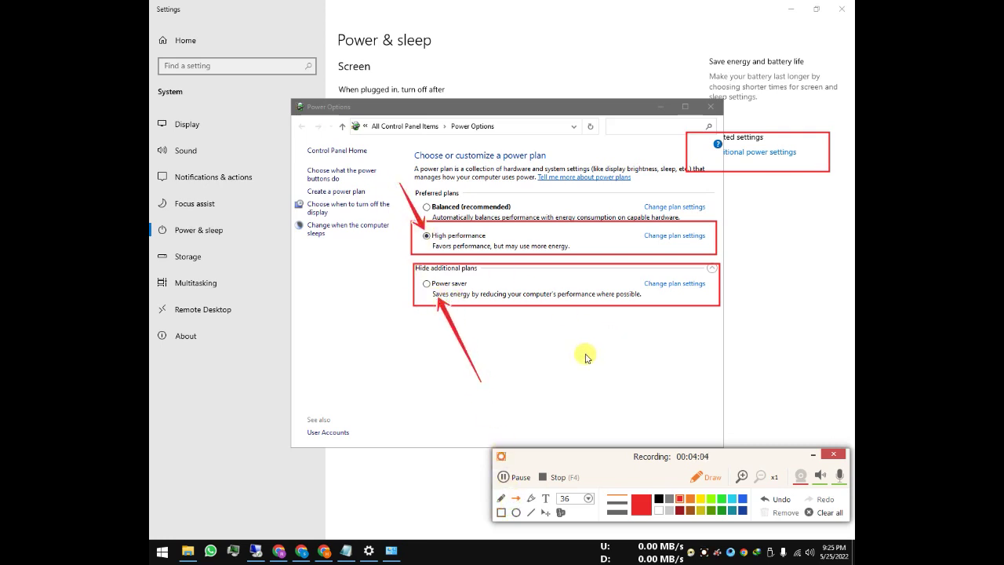
left_click(718, 479)
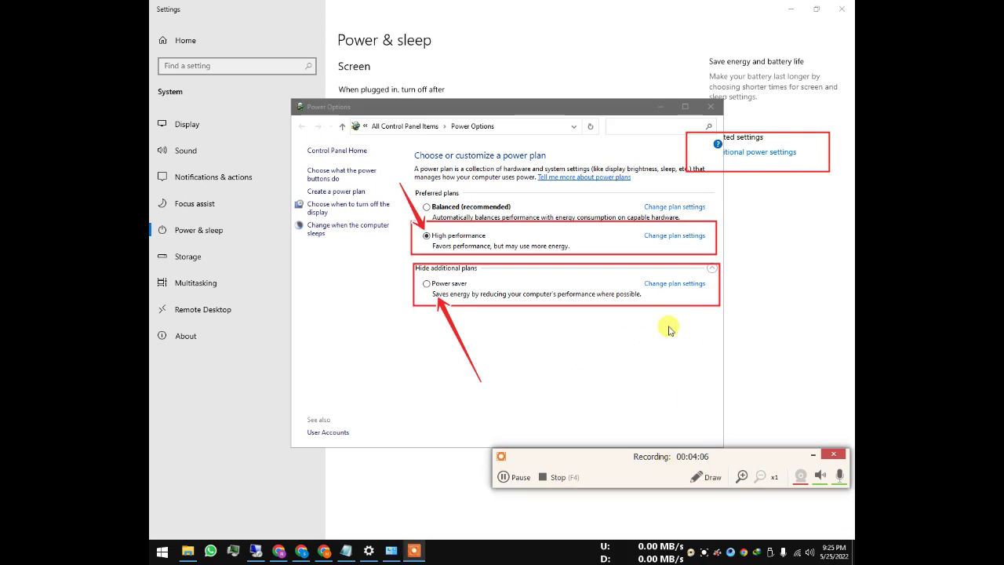
Step: Cancel the Power saver plan's settings, and set the High performance plan's display turn-off and computer sleep times to Never
left_click(665, 283)
left_click(648, 293)
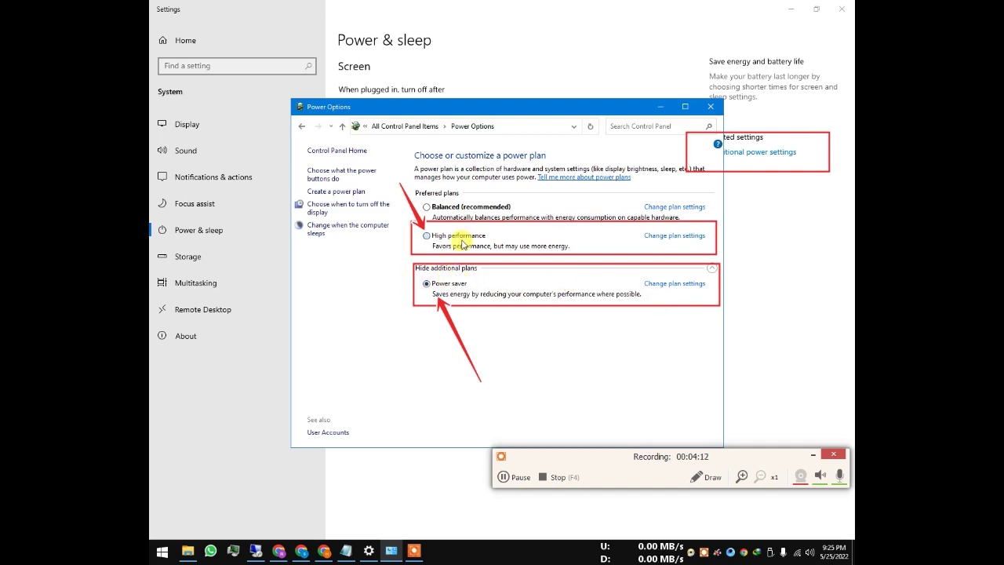
left_click(665, 243)
left_click(475, 194)
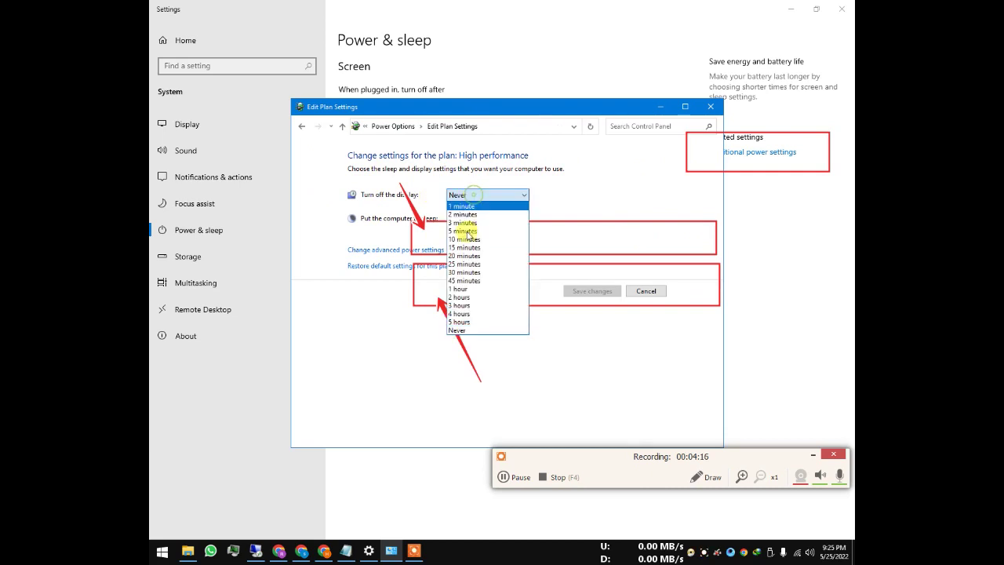
left_click(453, 331)
left_click(476, 218)
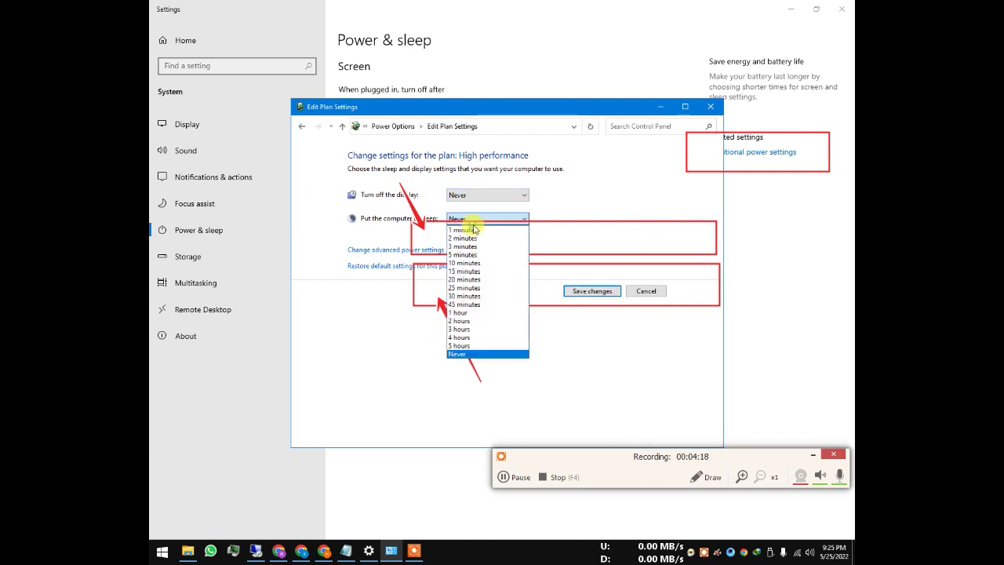
left_click(457, 354)
Step: Accept the High performance plan's advanced settings and save the plan, closing the Power Options and Settings windows
left_click(404, 250)
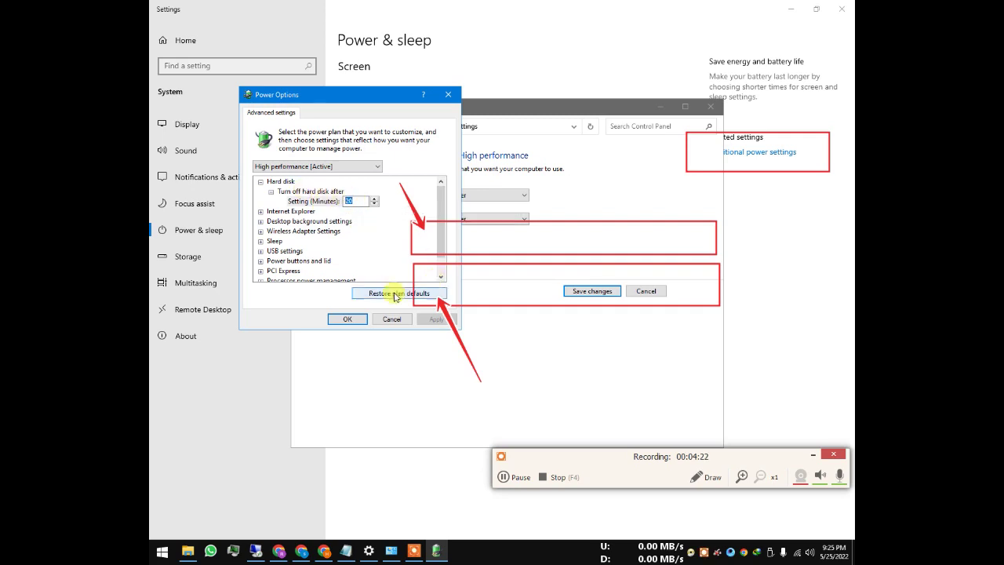
left_click(362, 321)
left_click(601, 291)
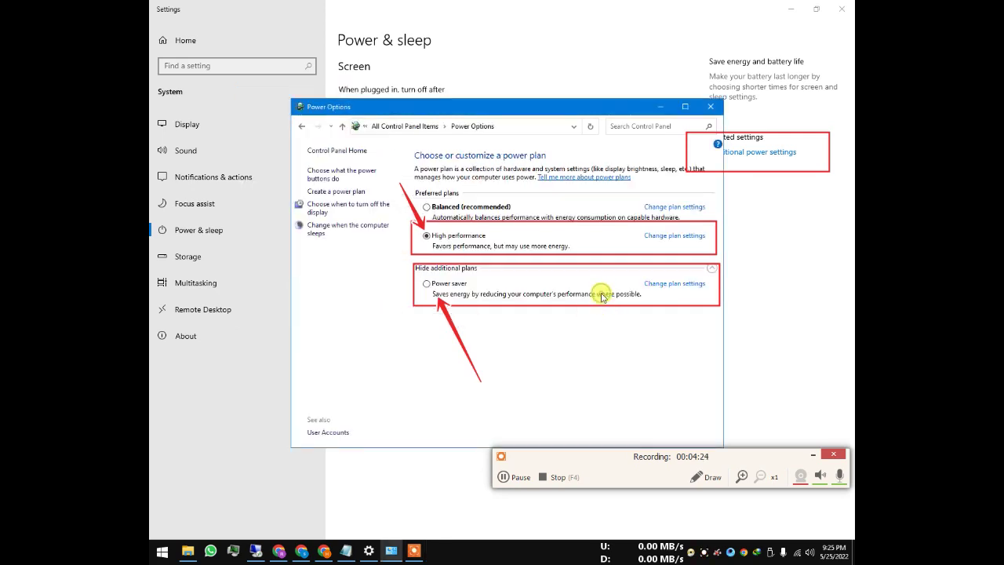
left_click(710, 106)
left_click(842, 8)
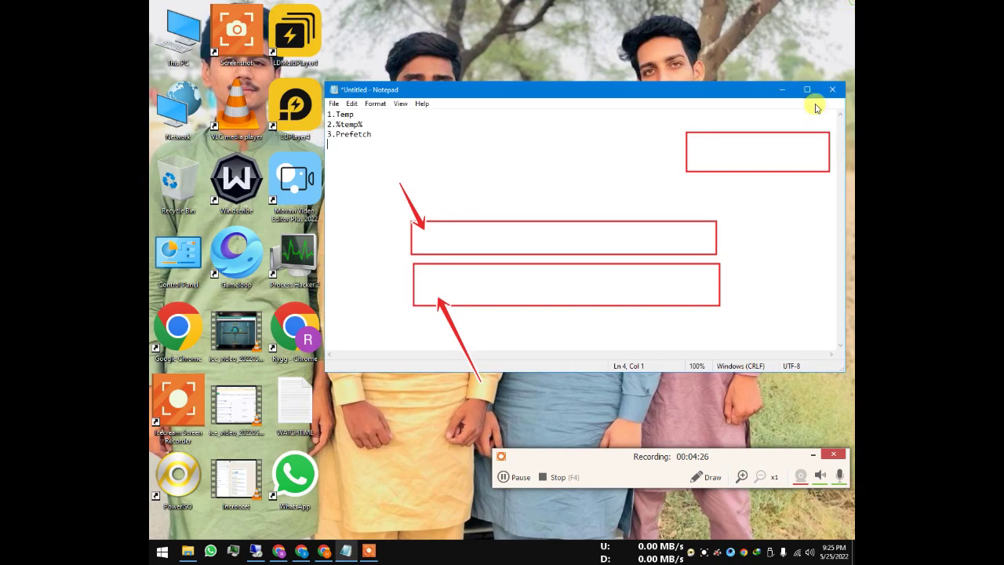
Step: Clear all the red annotations from the screen and move the recorder toolbar over the note window
left_click(708, 476)
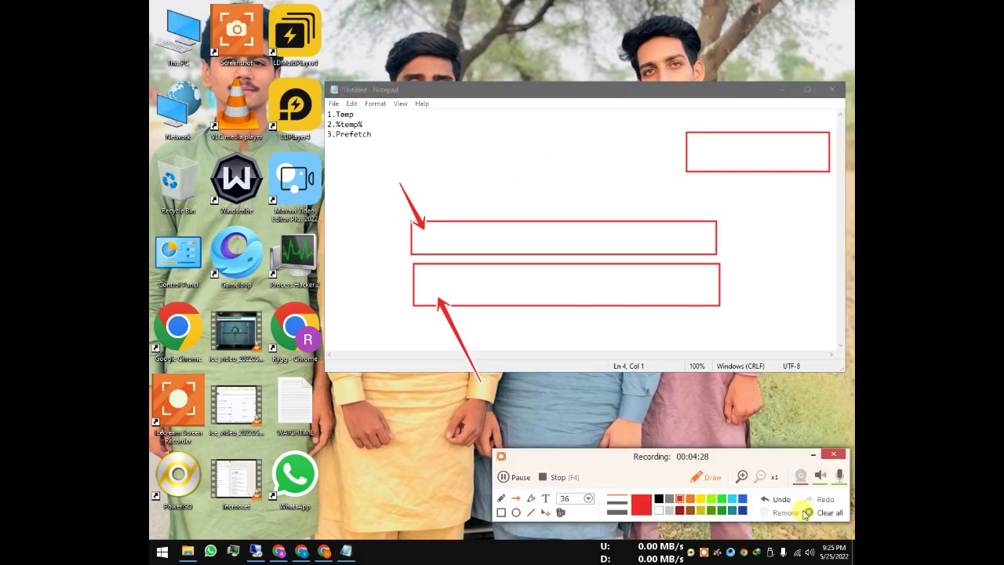
left_click(807, 514)
left_click(692, 480)
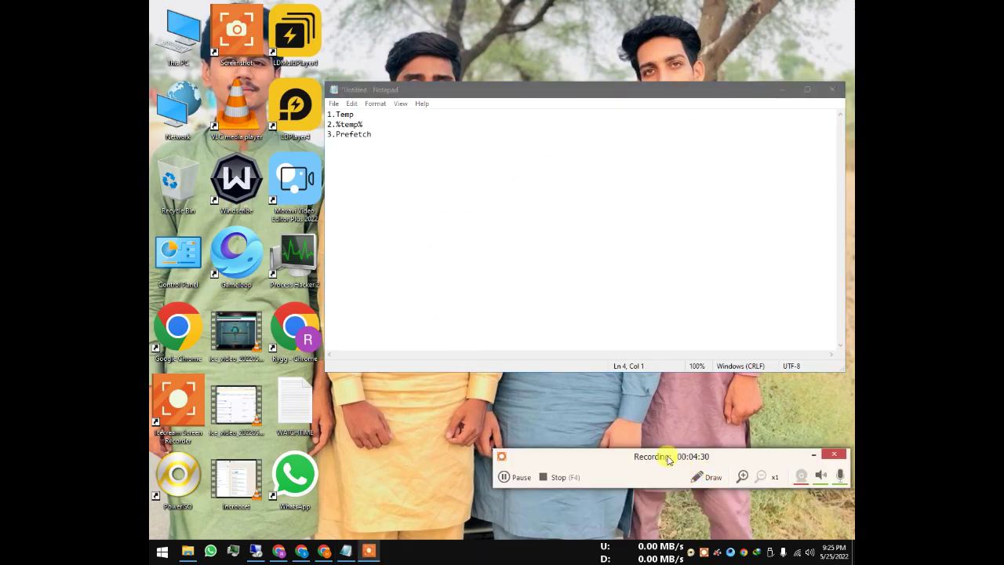
left_click_drag(646, 456, 572, 240)
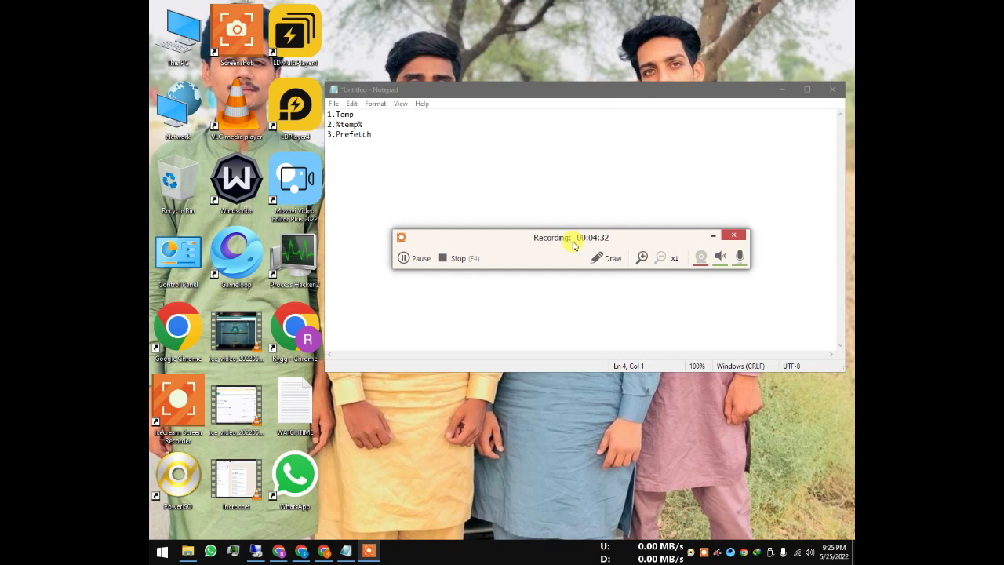